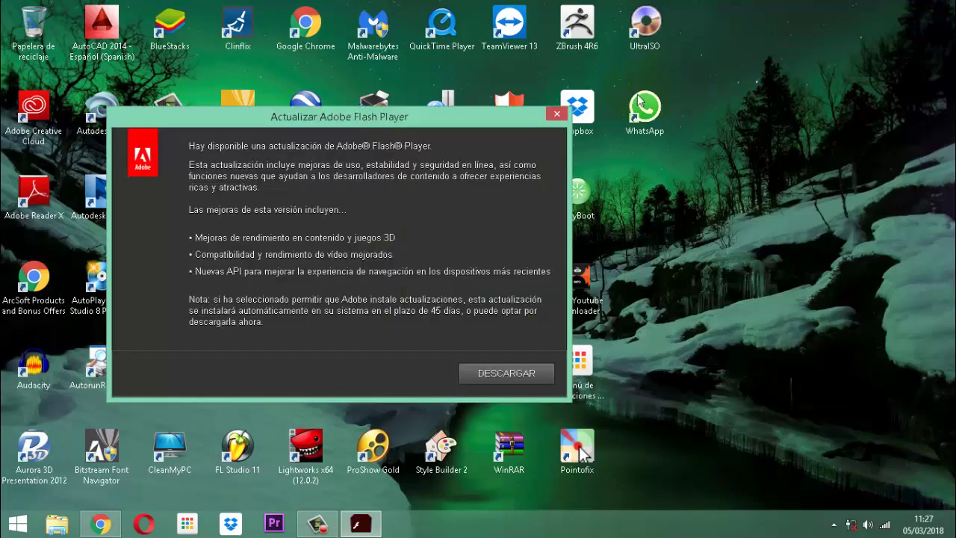
Step: Close the Adobe Flash Player update notice without downloading the update
click(556, 115)
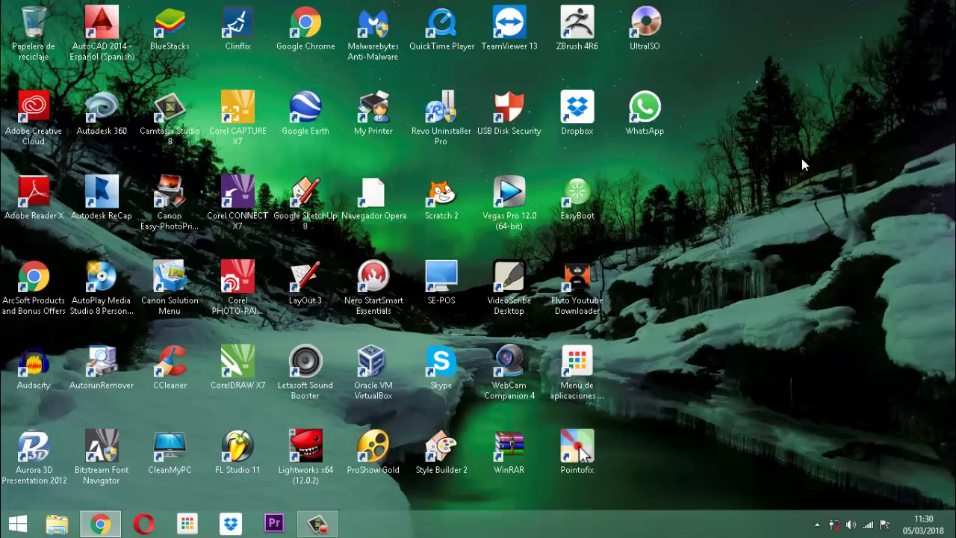
click(802, 165)
click(803, 164)
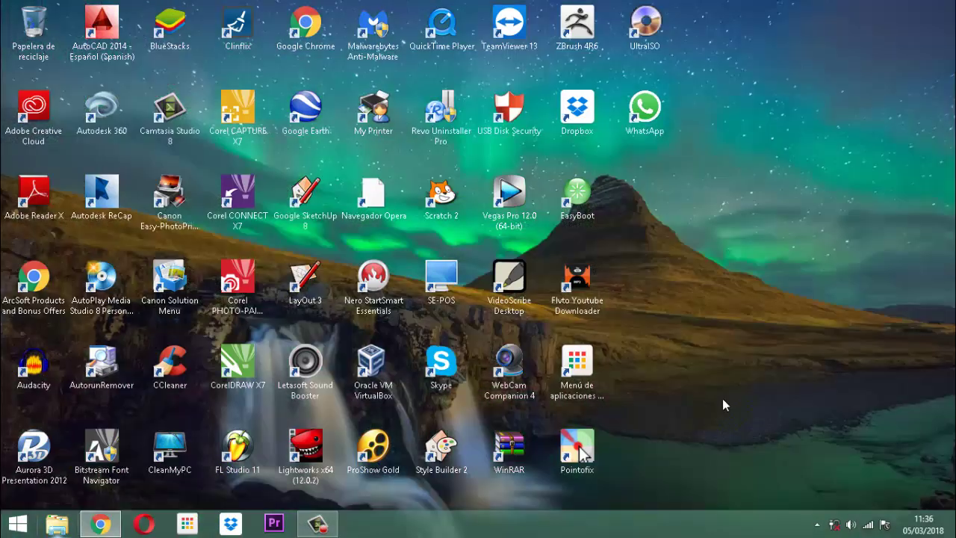
Step: Browse to DATA (D:) > documentos 2017 > software veterinarias and open the Vet Project database
click(57, 524)
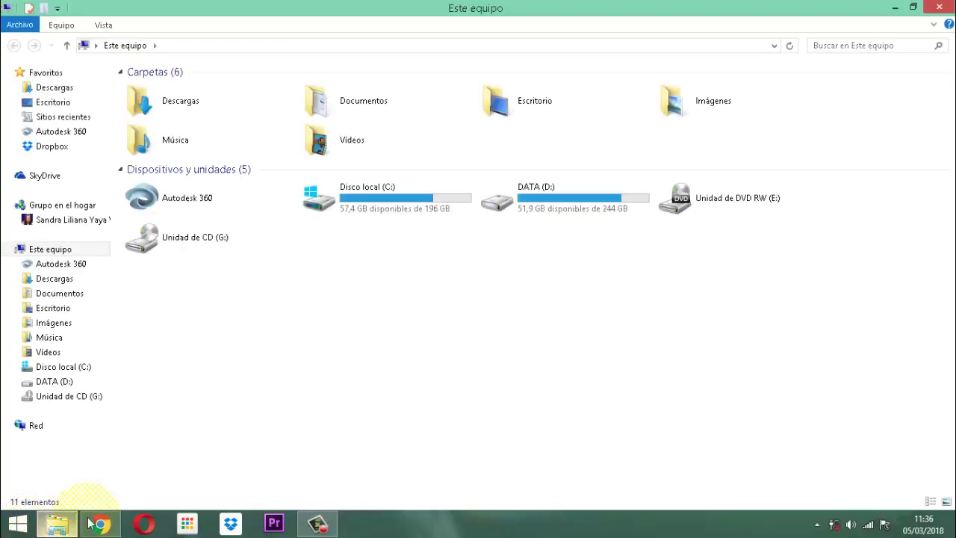
double_click(551, 200)
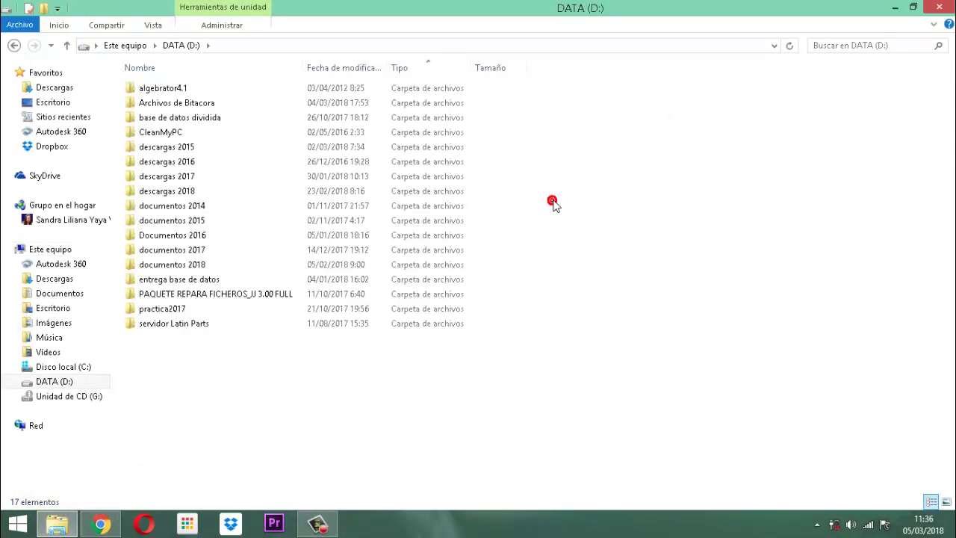
double_click(194, 251)
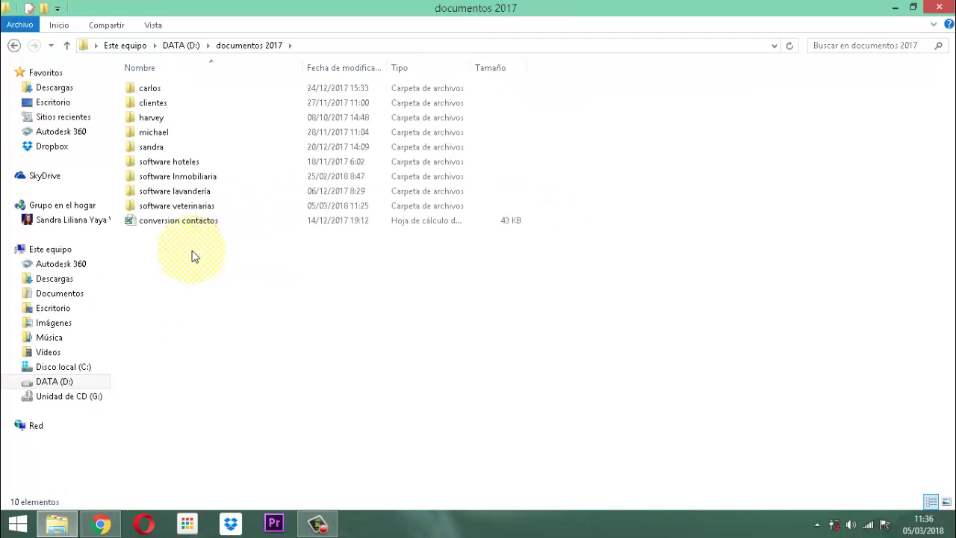
click(184, 207)
double_click(183, 208)
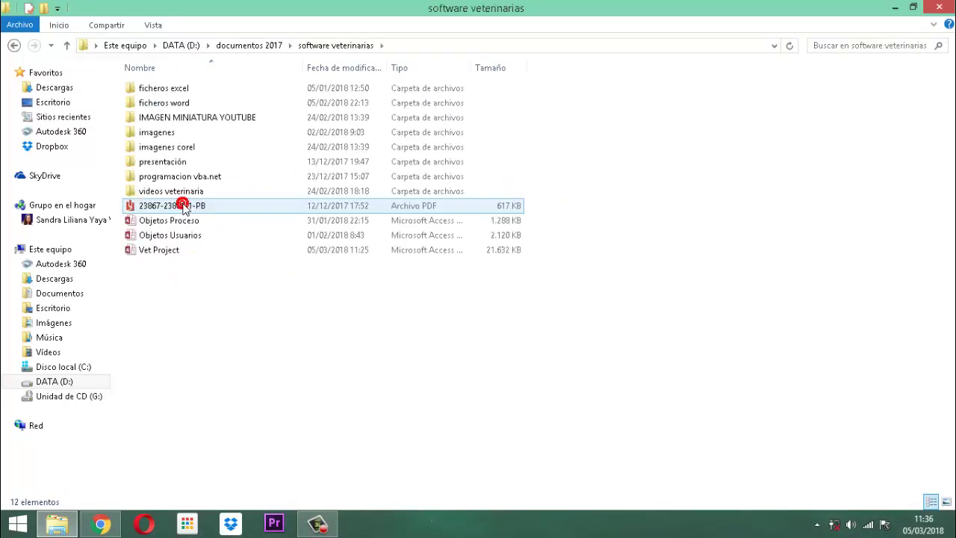
double_click(146, 254)
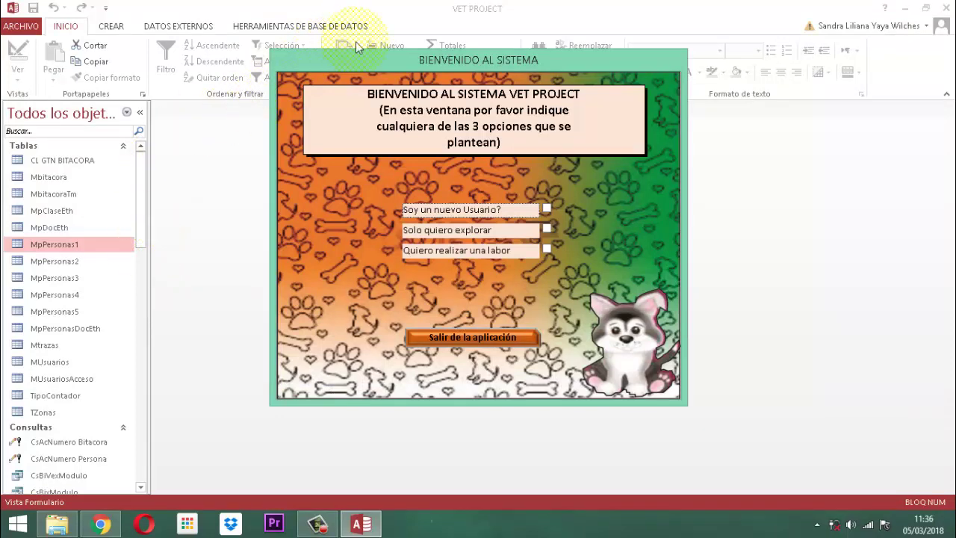
Step: Close the BIENVENIDO AL SISTEMA welcome form using Cerrar from its title-bar menu
right_click(457, 61)
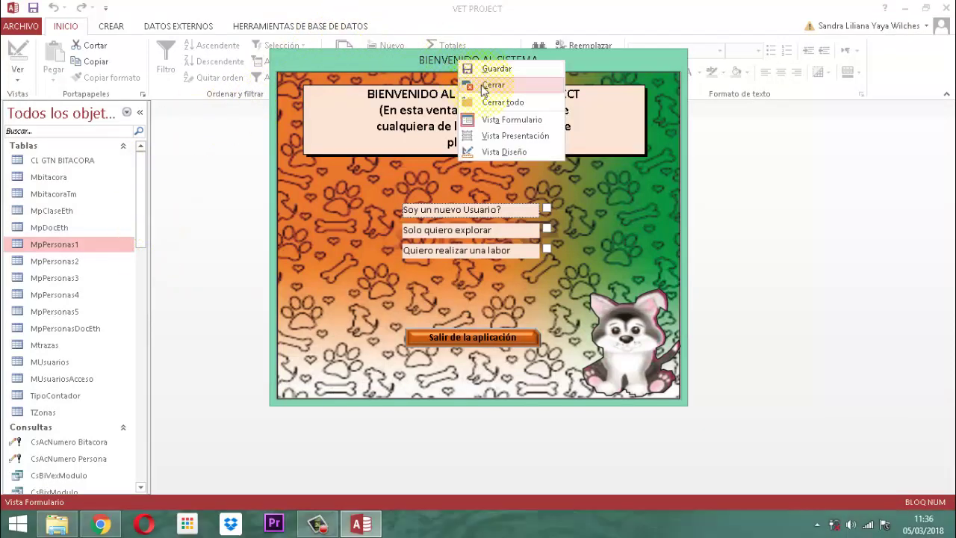
click(483, 86)
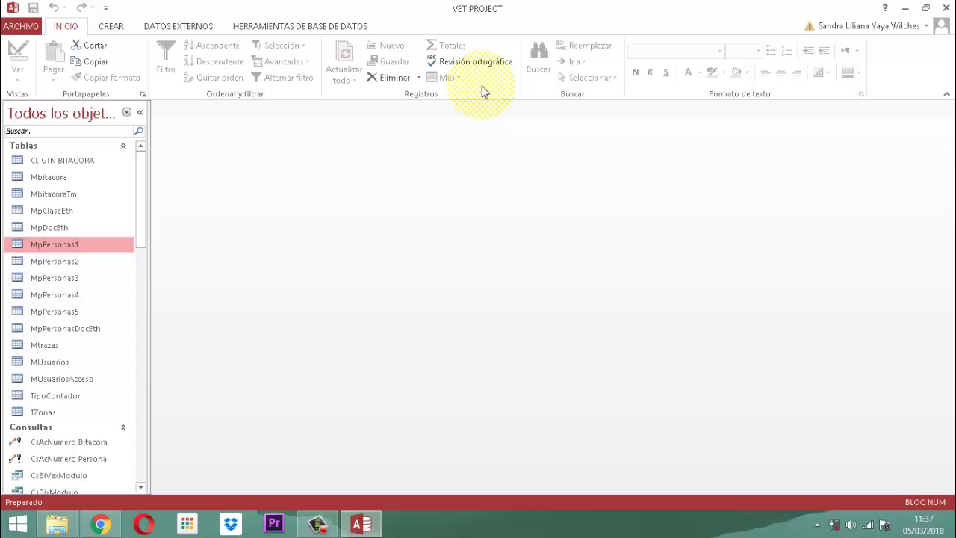
Step: Filter the navigation pane by 'Mp' and open tables MpPersonas2 through MpPersonas5 in datasheet view
click(76, 132)
text(Mp)
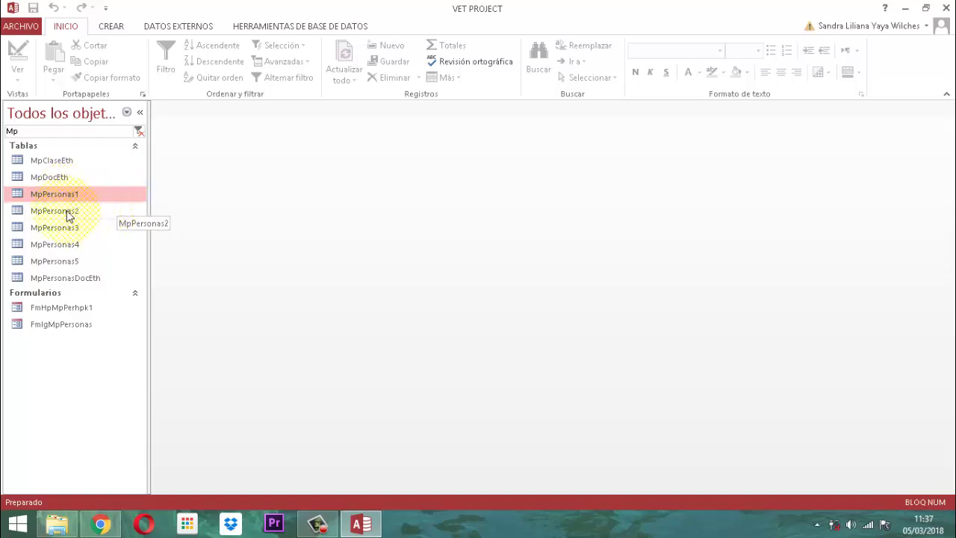
double_click(69, 216)
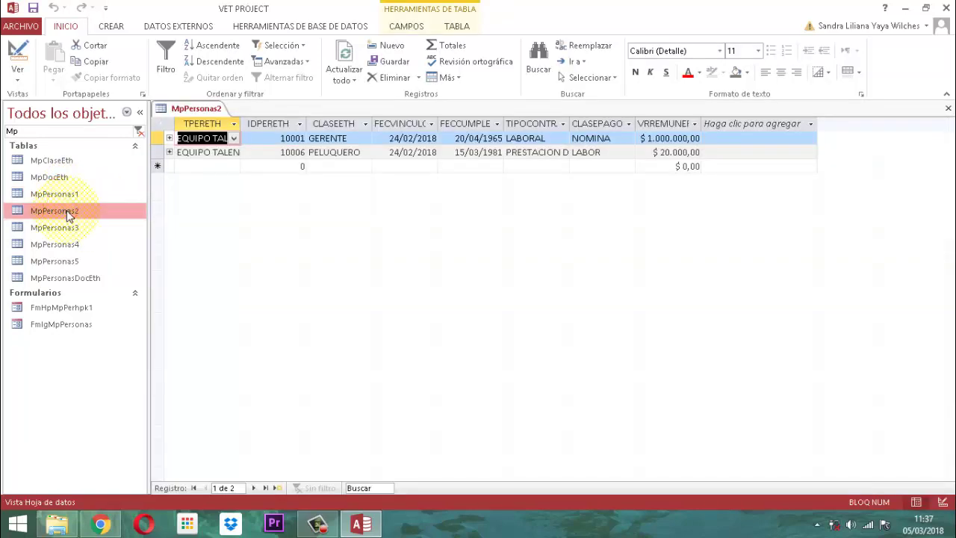
double_click(55, 227)
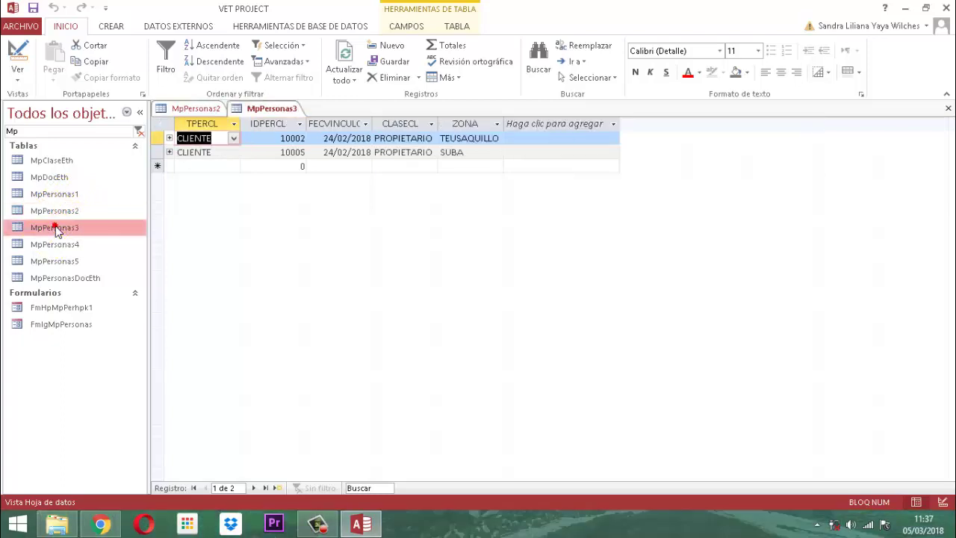
click(55, 246)
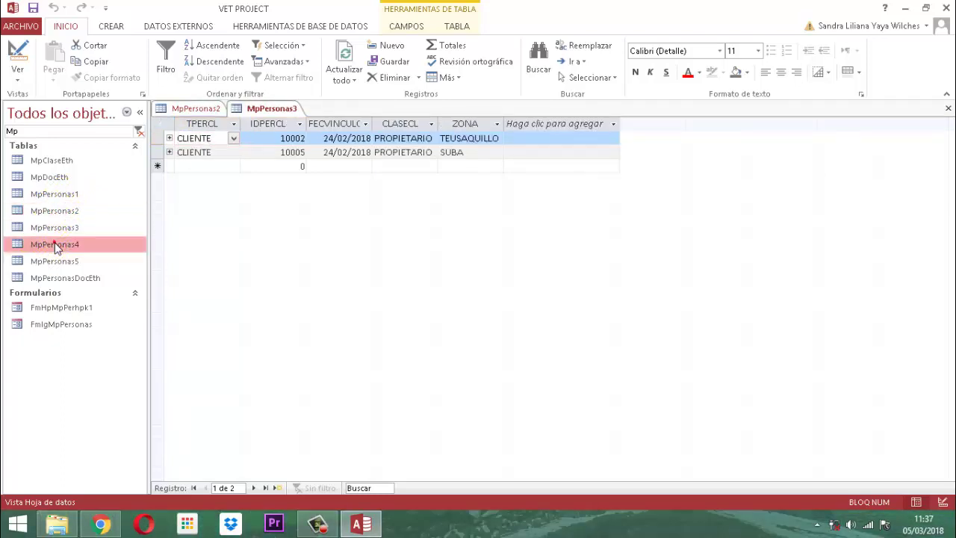
double_click(55, 246)
double_click(60, 261)
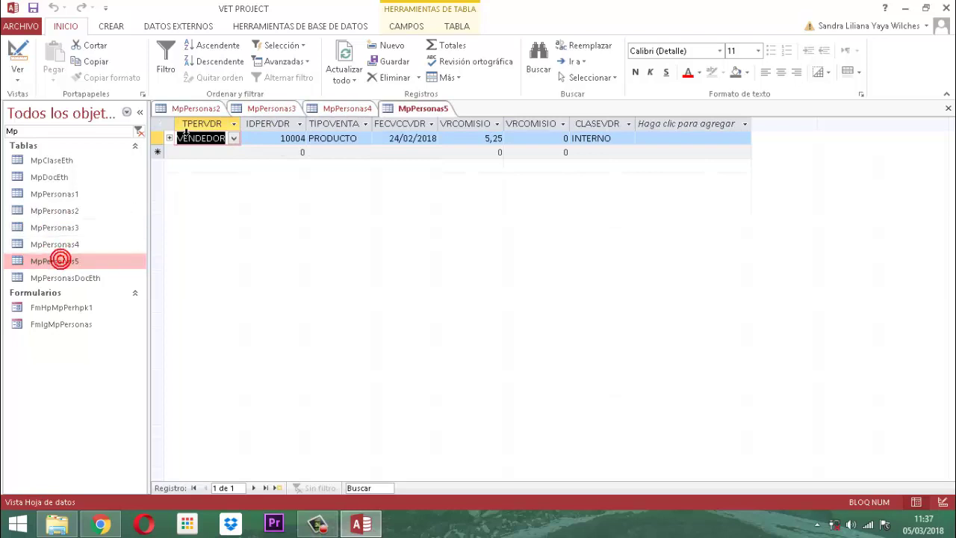
Step: Bring the MpPersonas2 datasheet forward, showing its GERENTE and PELUQUERO records
click(192, 109)
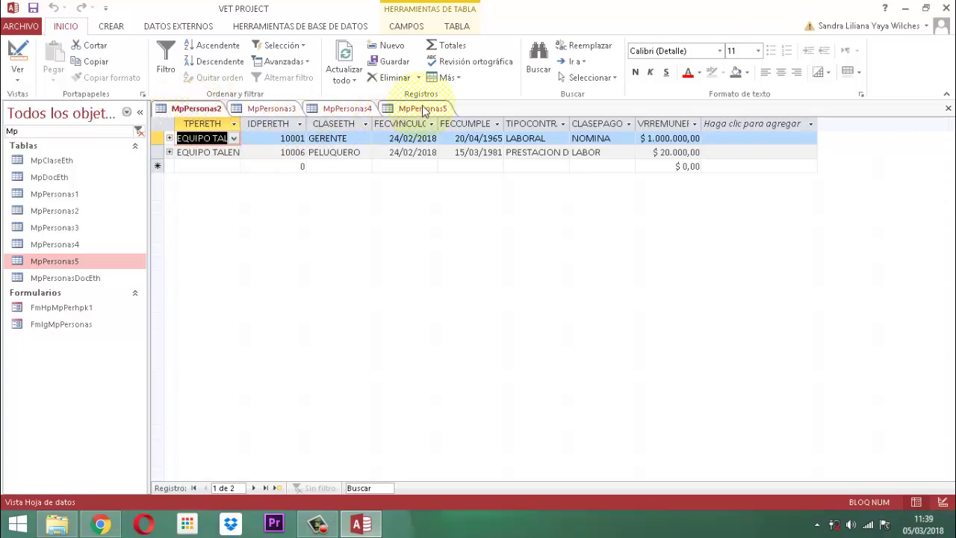
Step: Close MpPersonas2 with Cerrar and display the MpPersonas3 datasheet's CLIENTE records
right_click(191, 111)
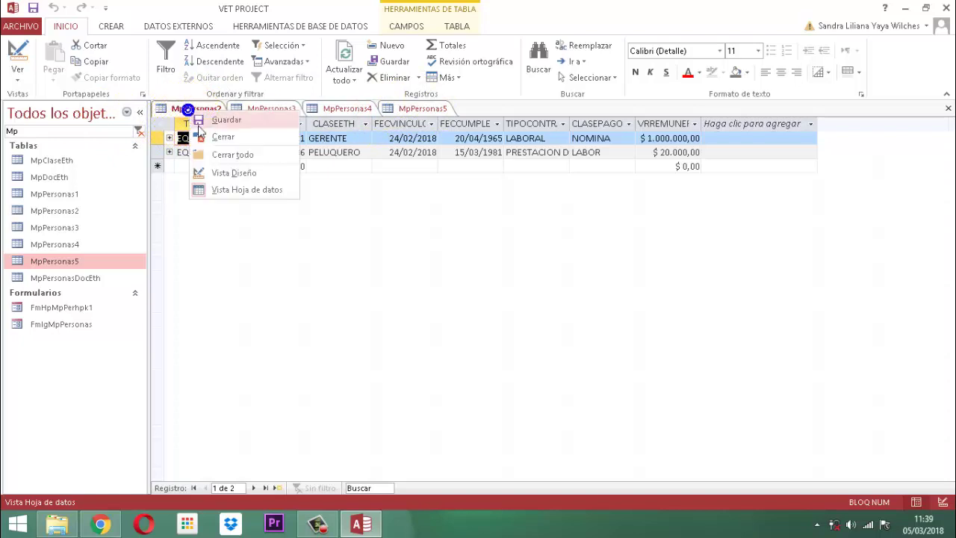
click(216, 137)
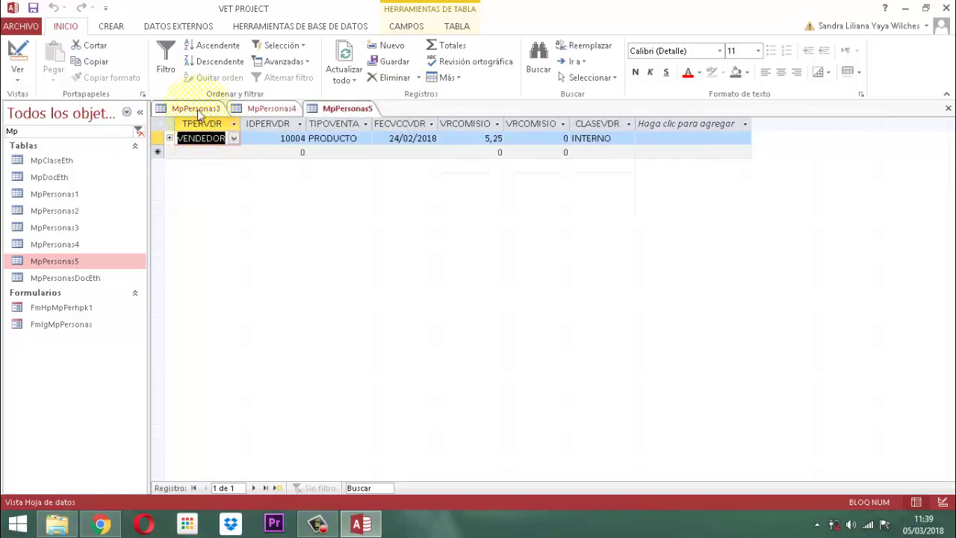
click(196, 109)
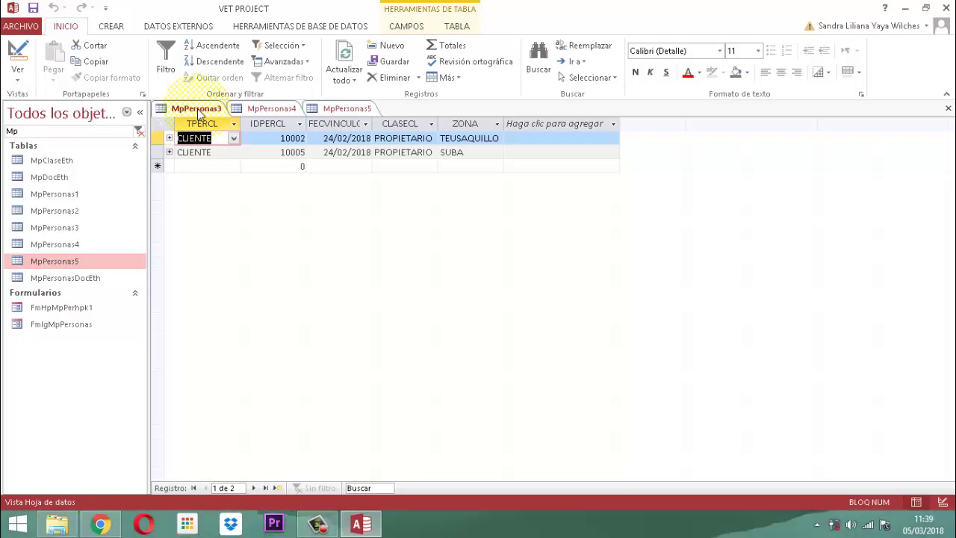
Step: Close MpPersonas3 and display MpPersonas4's PROVEEDOR record dated 24/02/2018
right_click(198, 110)
click(228, 136)
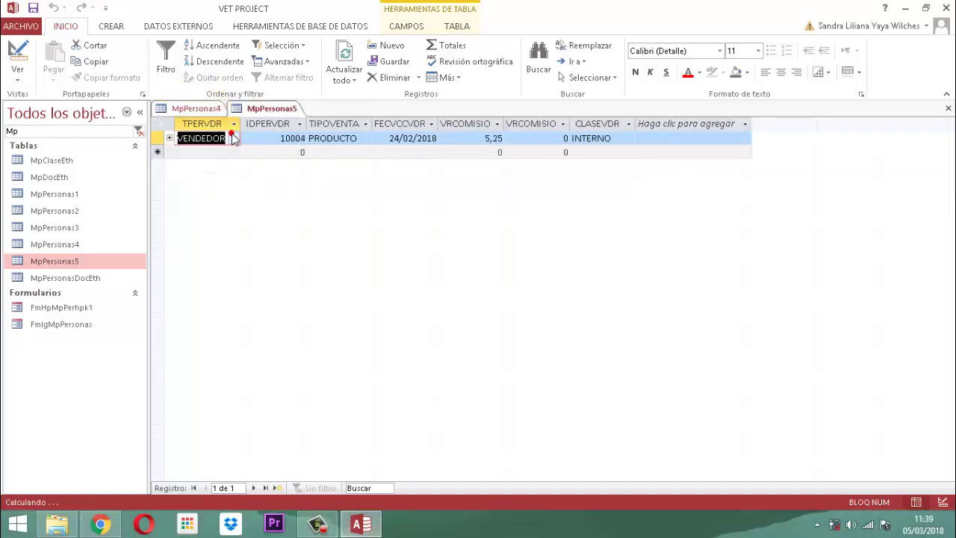
click(197, 109)
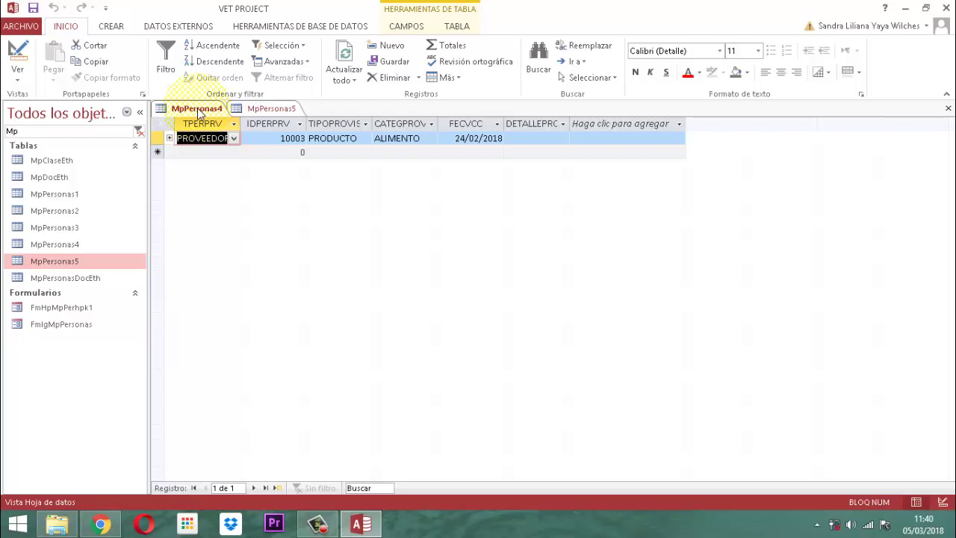
Step: Close the MpPersonas4 table using Cerrar on its tab's menu
right_click(197, 110)
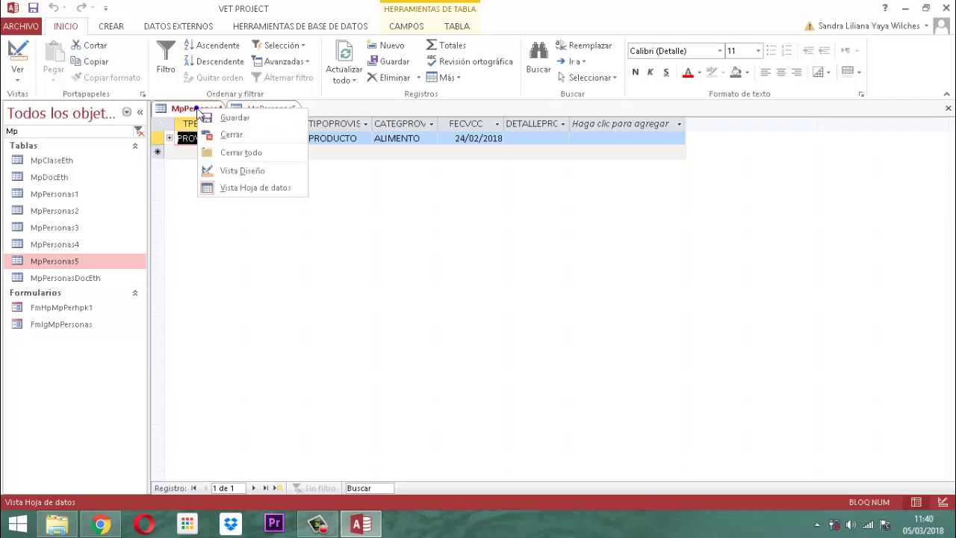
click(230, 135)
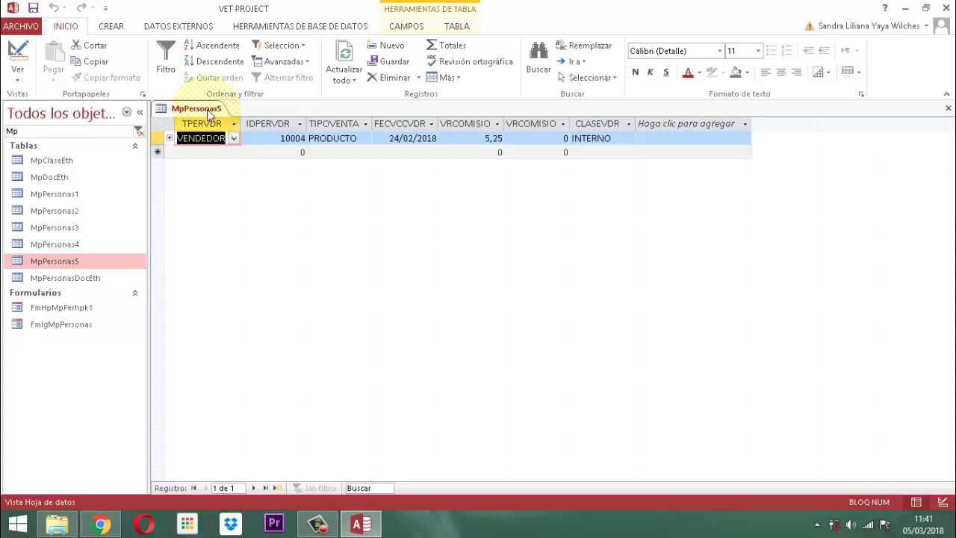
Step: Close MpPersonas5, the last table still open, using Cerrar on its tab
right_click(210, 113)
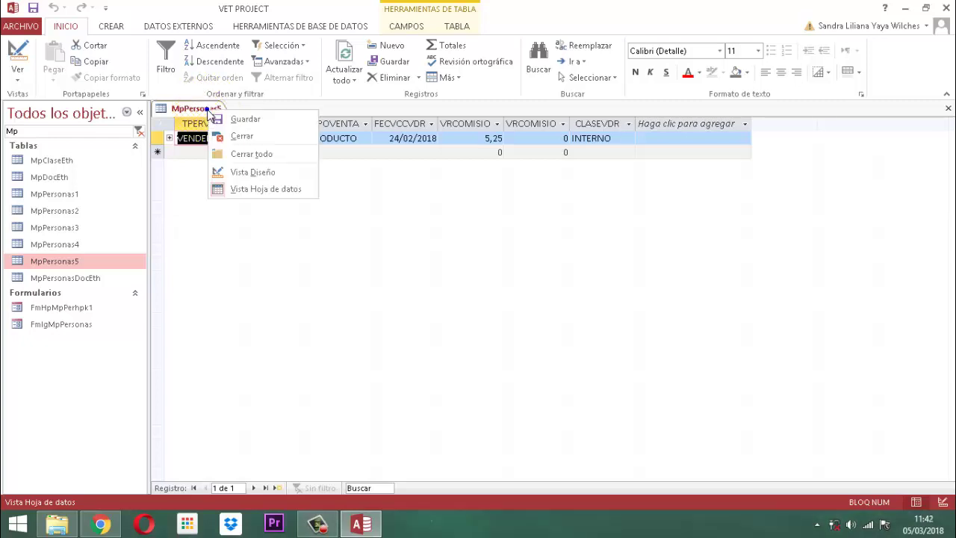
click(233, 137)
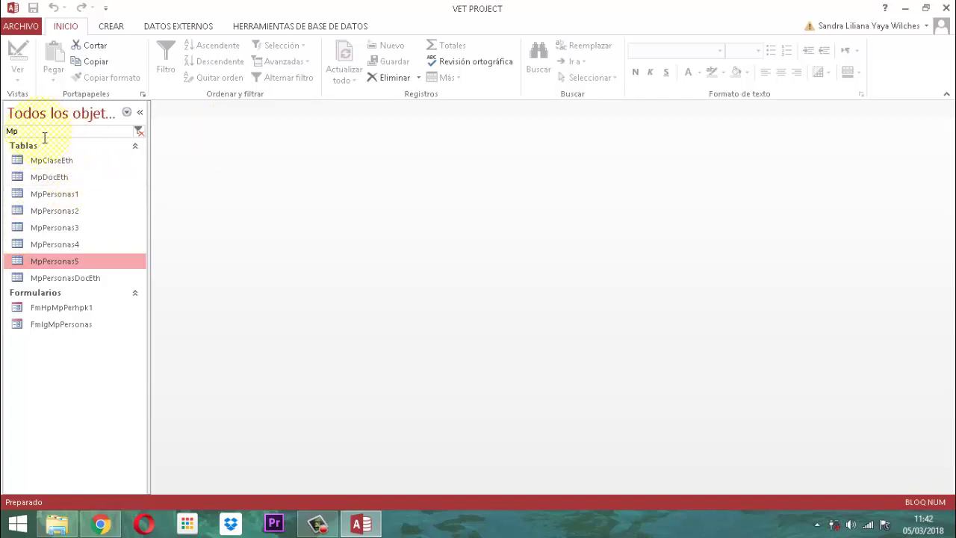
Step: Replace the 'Mp' search filter with 'panel ini' and open the PANEL INICIAL form
drag(44, 137, 4, 137)
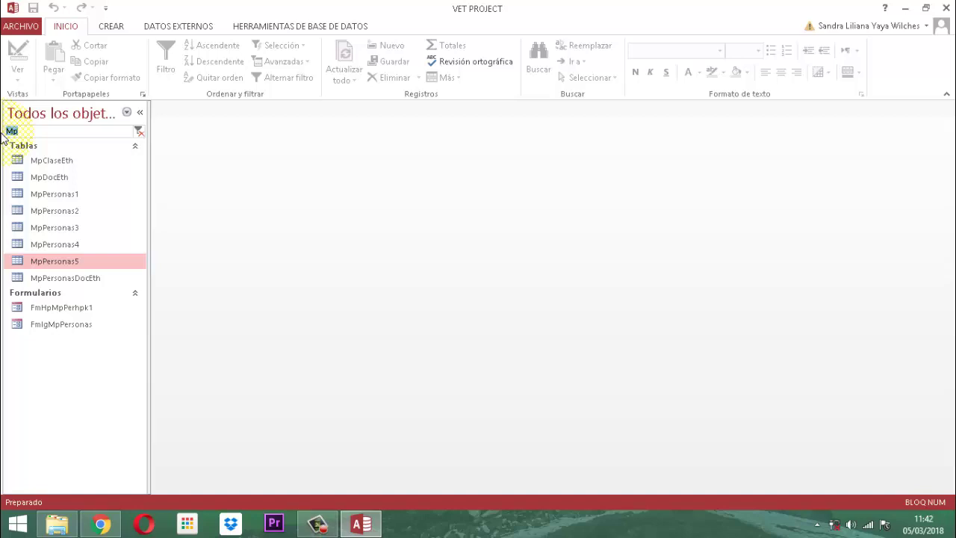
text(pane)
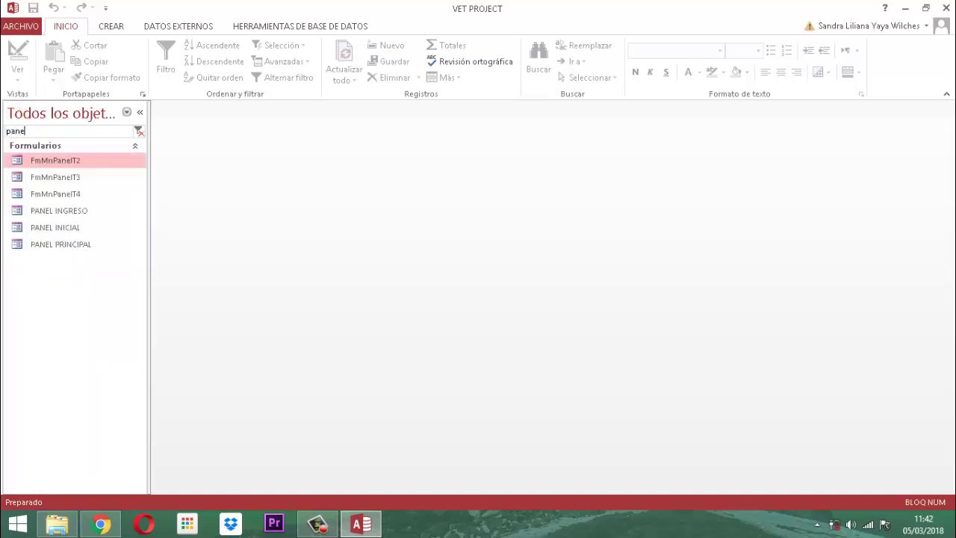
text(l ini)
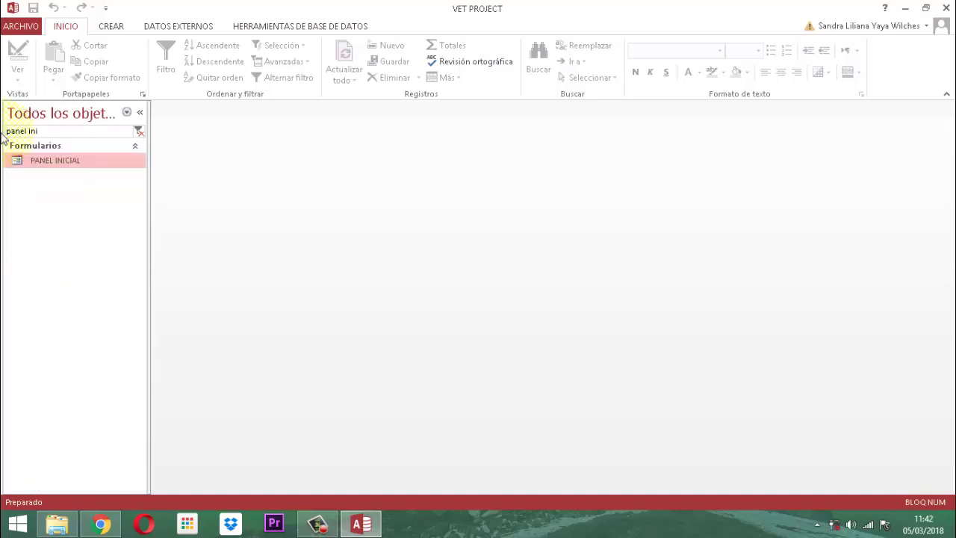
key(Return)
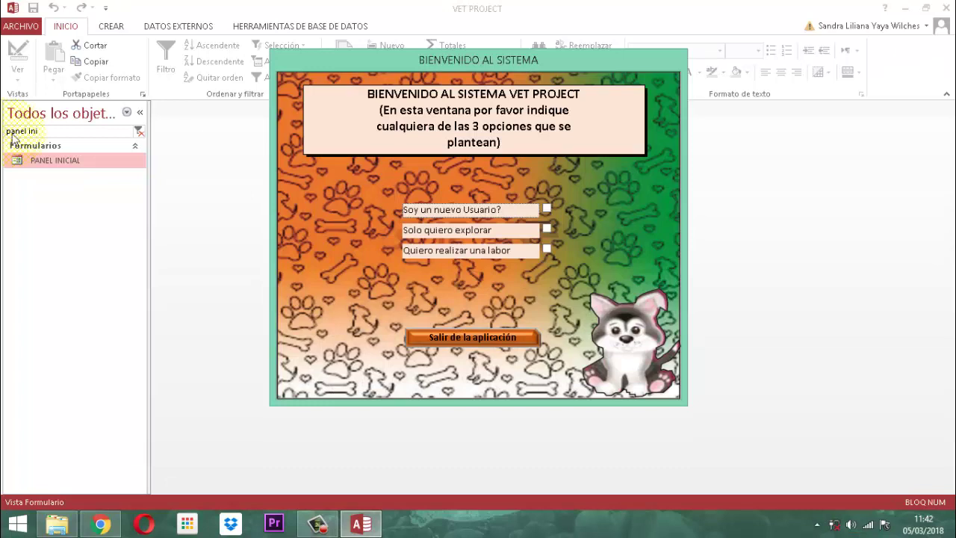
Step: Tick 'Quiero realizar una labor', pick a user from Lista Usuarios and sign in with their password
click(546, 248)
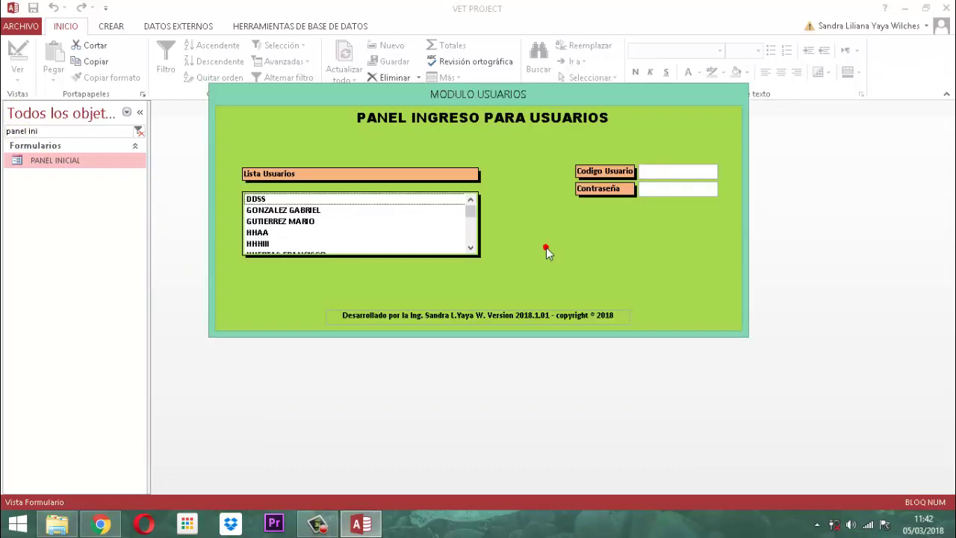
scroll(306, 232, down, 2)
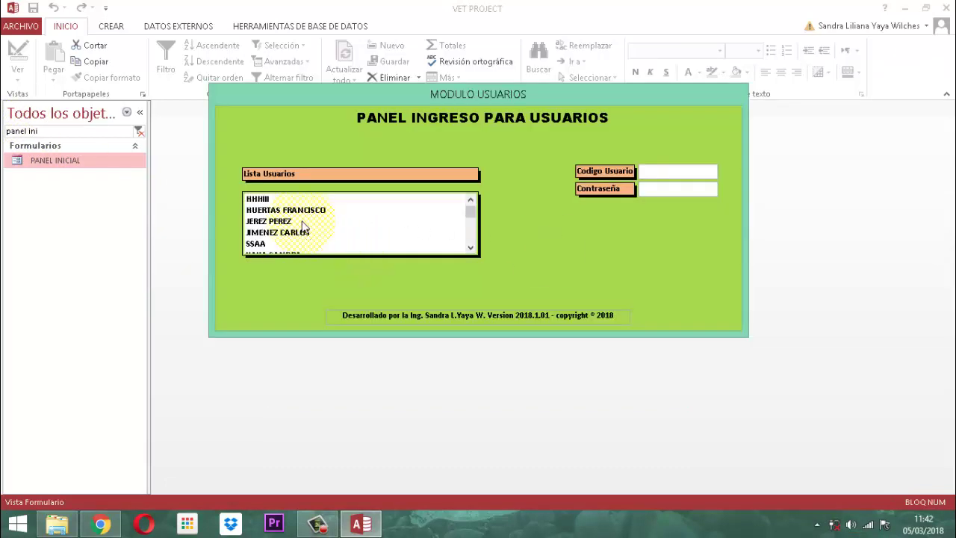
click(263, 235)
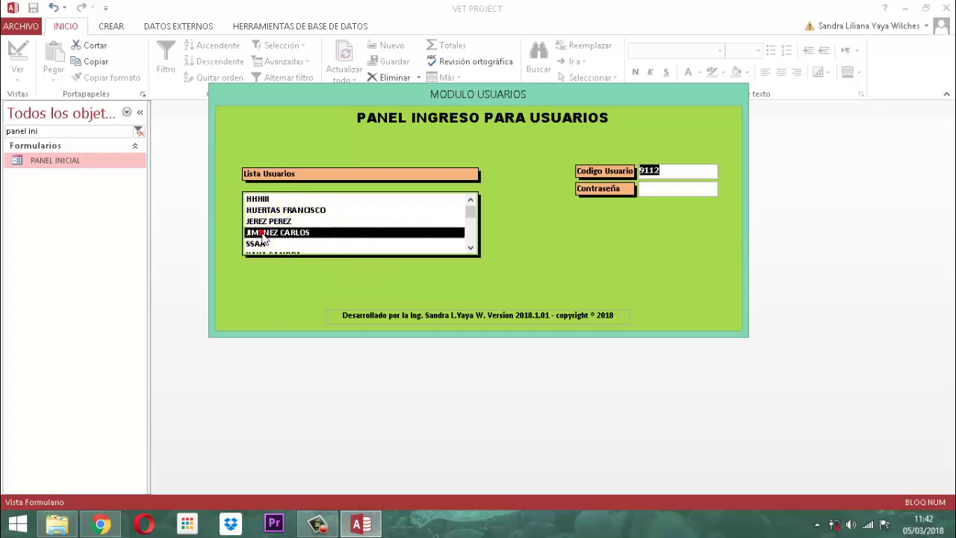
key(Tab)
text(123)
key(Return)
key(Return)
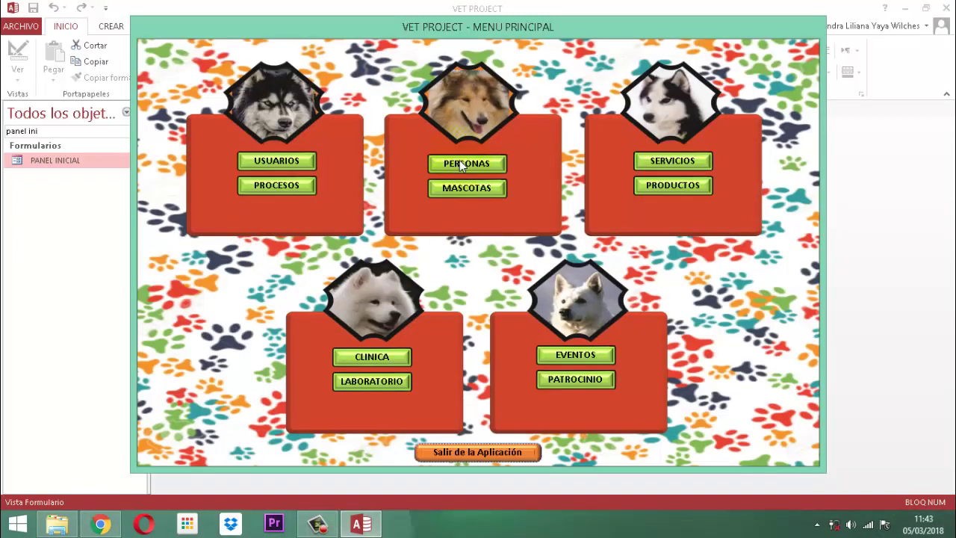
Step: Open the PERSONAS module from the VET PROJECT main menu
click(462, 163)
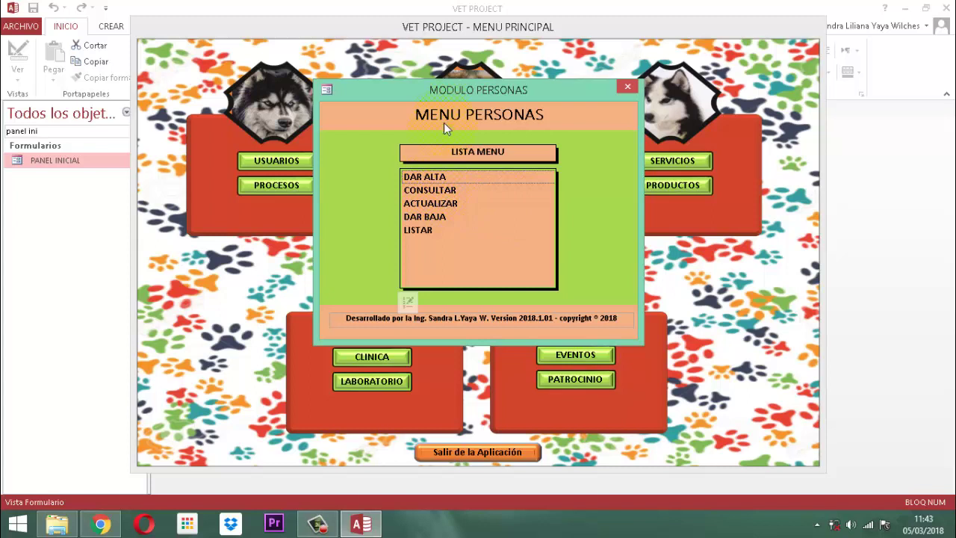
Step: Switch the MODULO PERSONAS form (FmMenuPersonas) to Vista Diseño
right_click(458, 91)
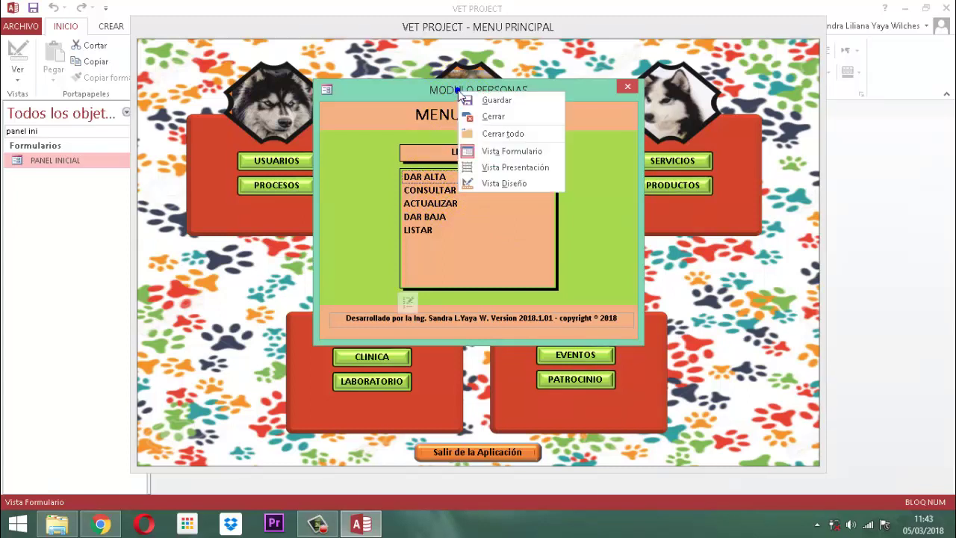
click(499, 185)
click(501, 187)
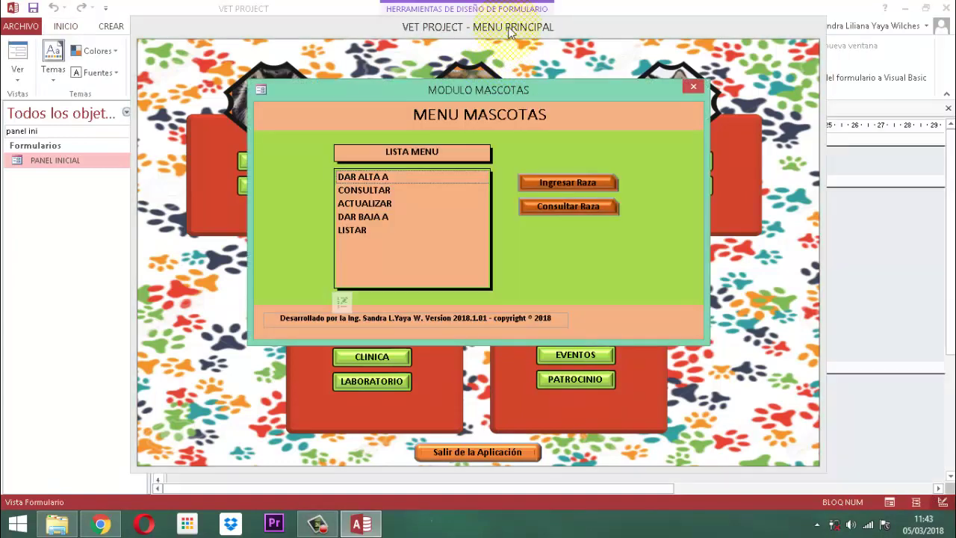
Step: Close the main menu and MODULO MASCOTAS forms
right_click(510, 30)
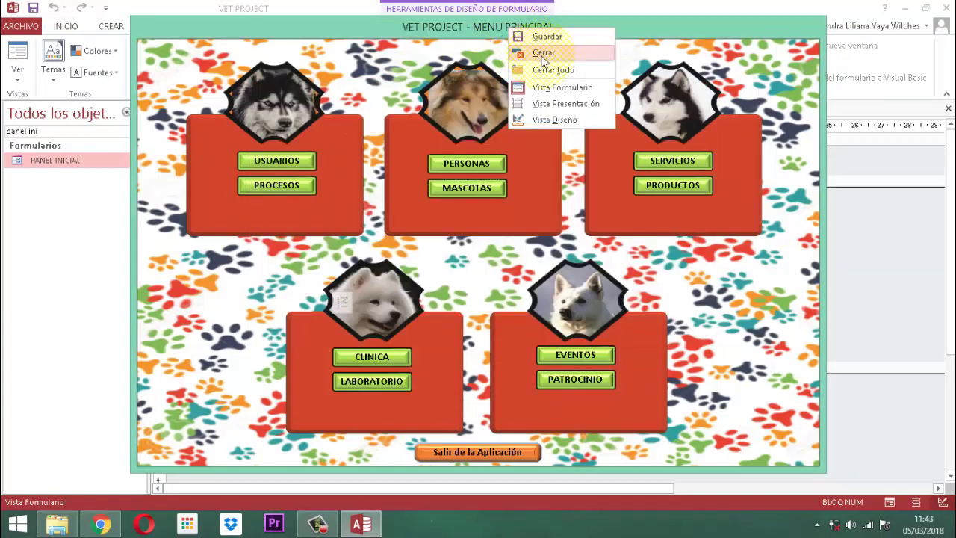
click(543, 52)
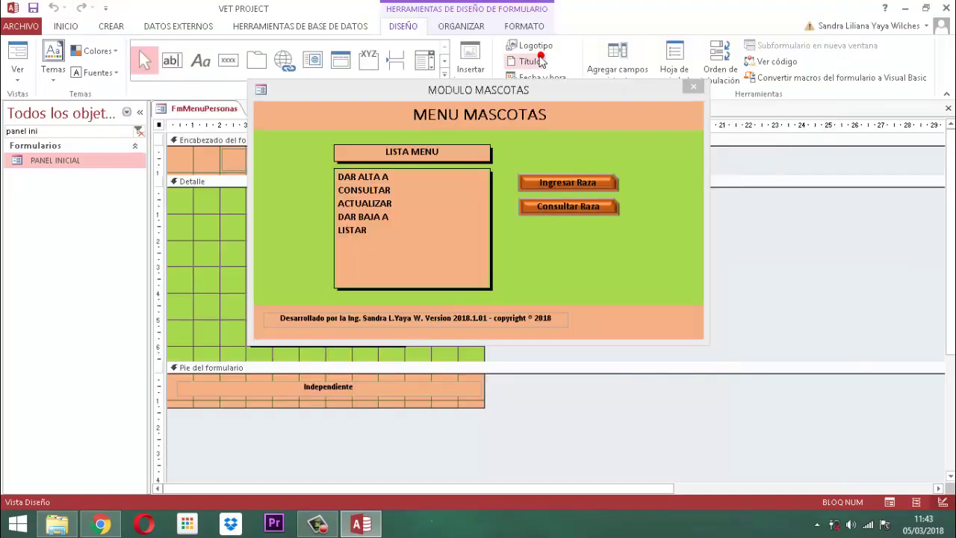
right_click(521, 103)
click(544, 119)
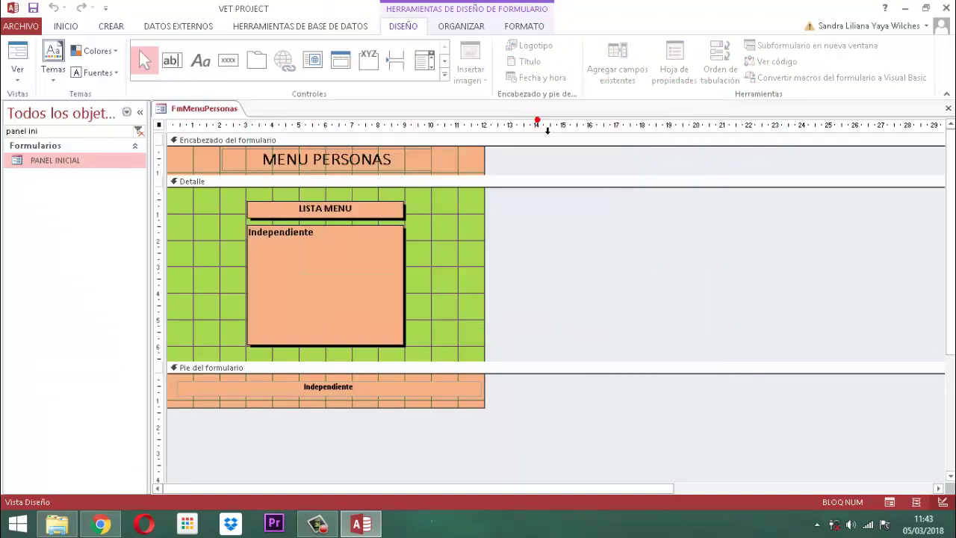